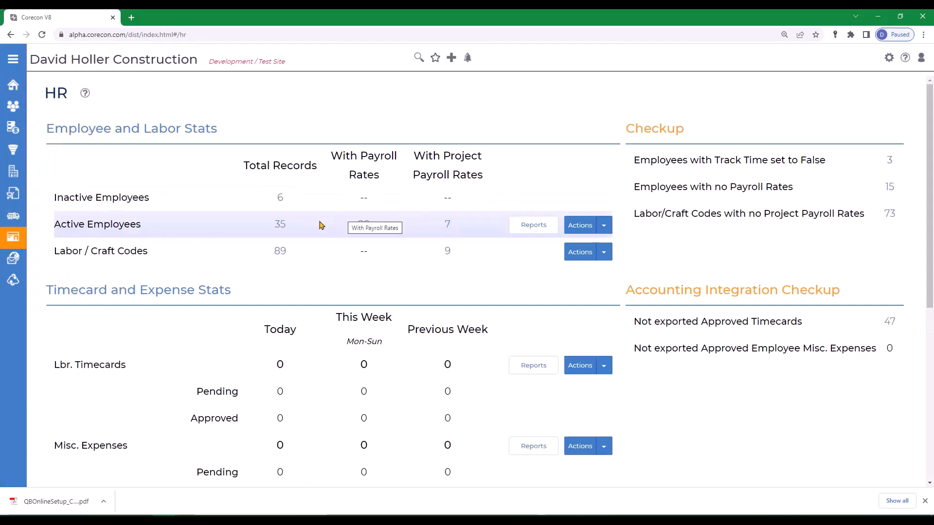
Open the active employee list and one employee's record, and examine the payroll rates set for that employee
click(280, 225)
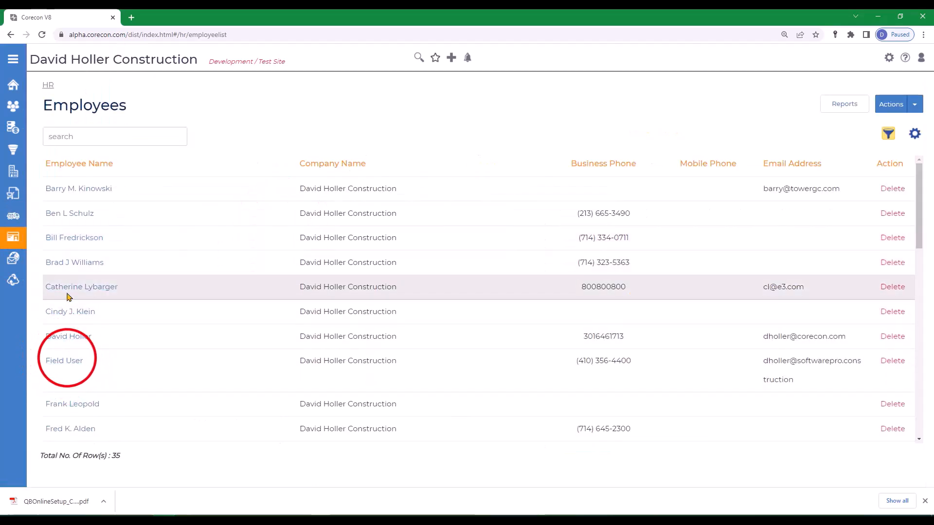
scroll(60, 360, down, 2)
click(64, 365)
scroll(217, 349, down, 8)
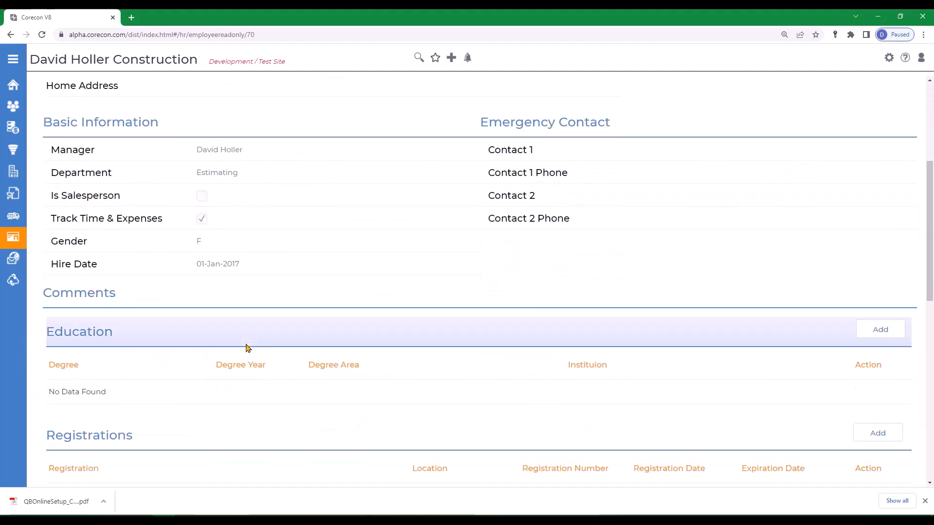
scroll(267, 356, down, 2)
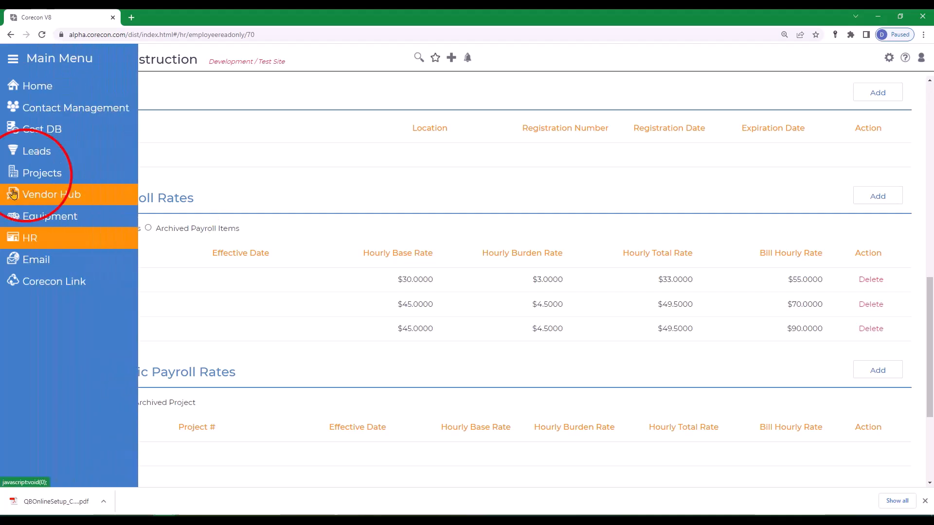
Find and open project 22-001, Memorial Library Upgrade and Renovations, from the project quick select
click(26, 179)
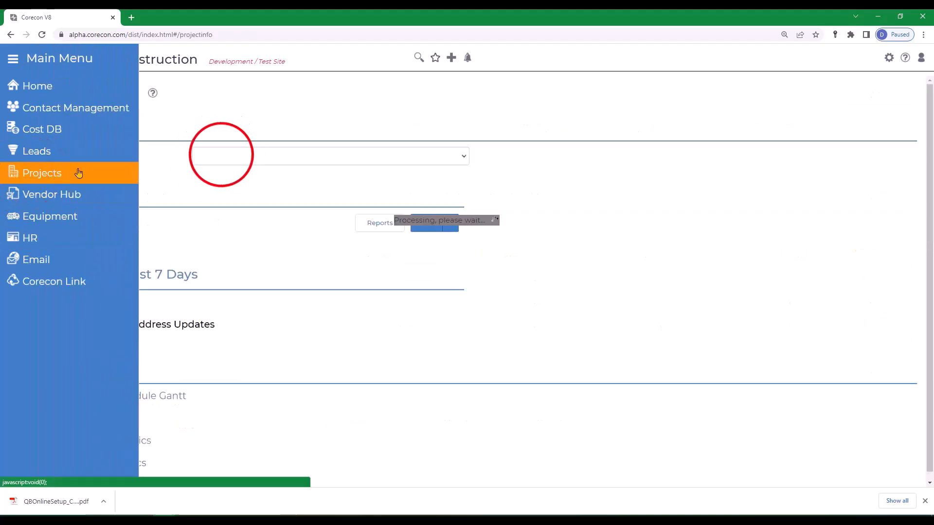
click(220, 155)
text(17)
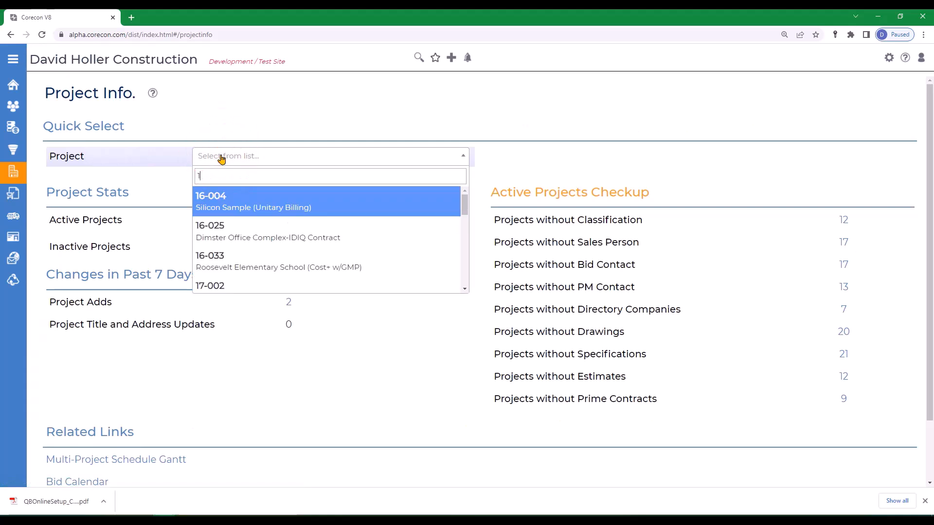
key(BackSpace)
key(BackSpace)
text(22)
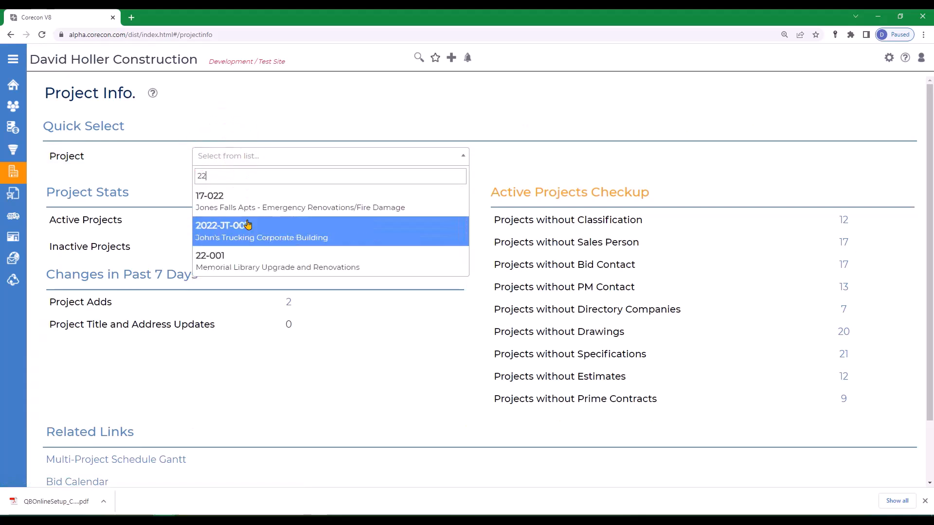
click(229, 267)
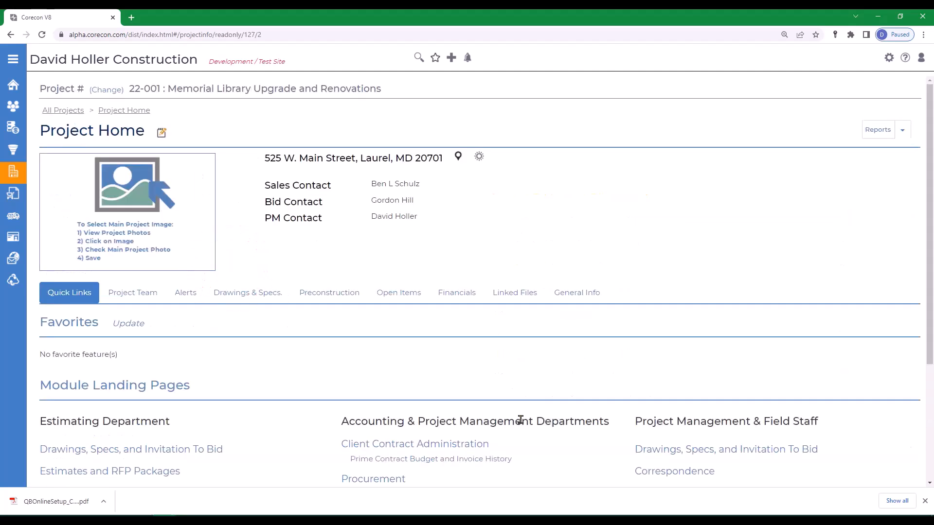
Open the A&A Building Supply bill from the project's procurement bills for editing
scroll(521, 417, down, 4)
click(360, 311)
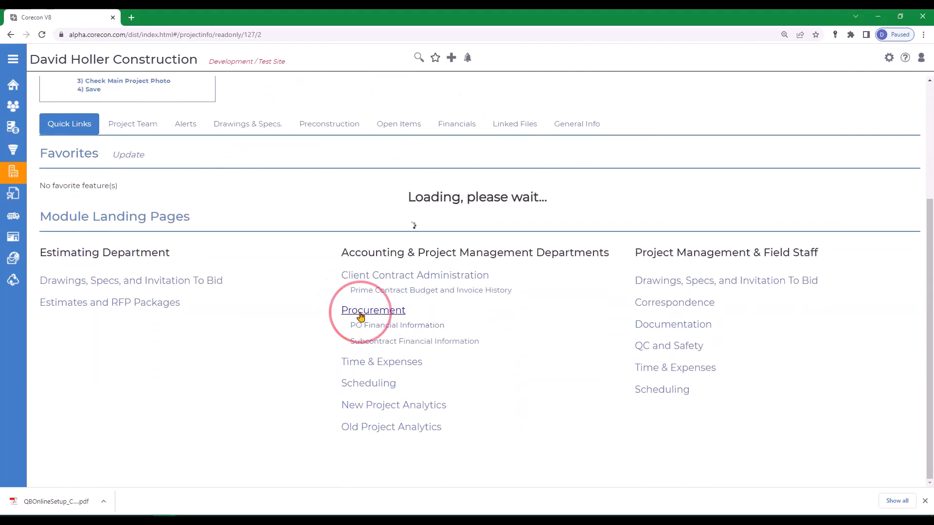
click(229, 376)
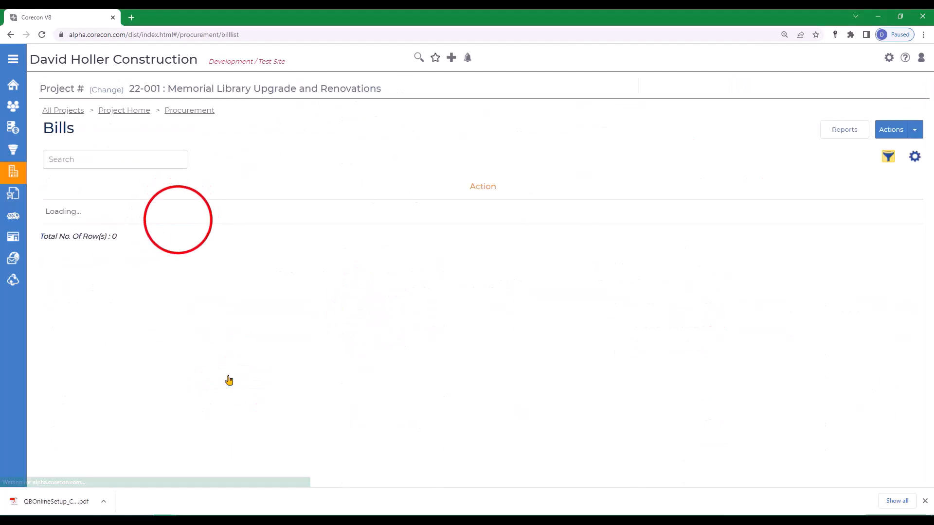
click(177, 217)
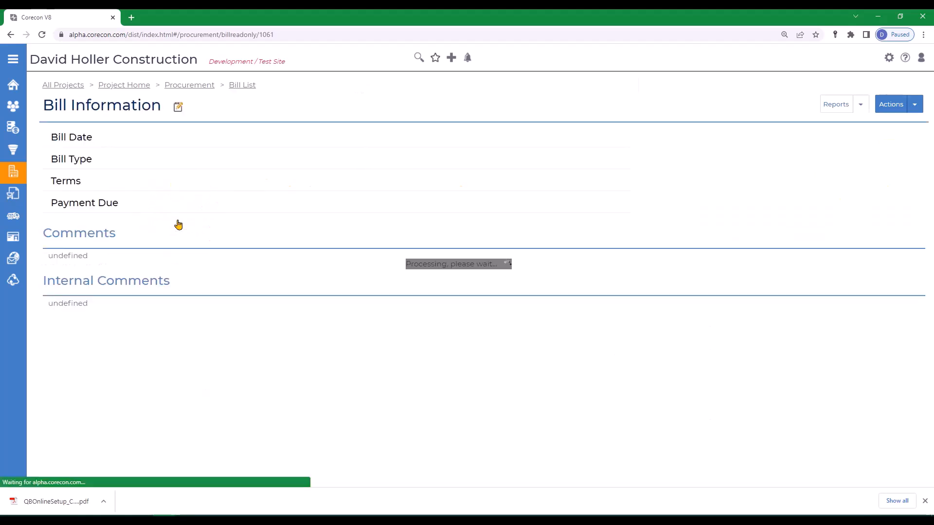
click(178, 107)
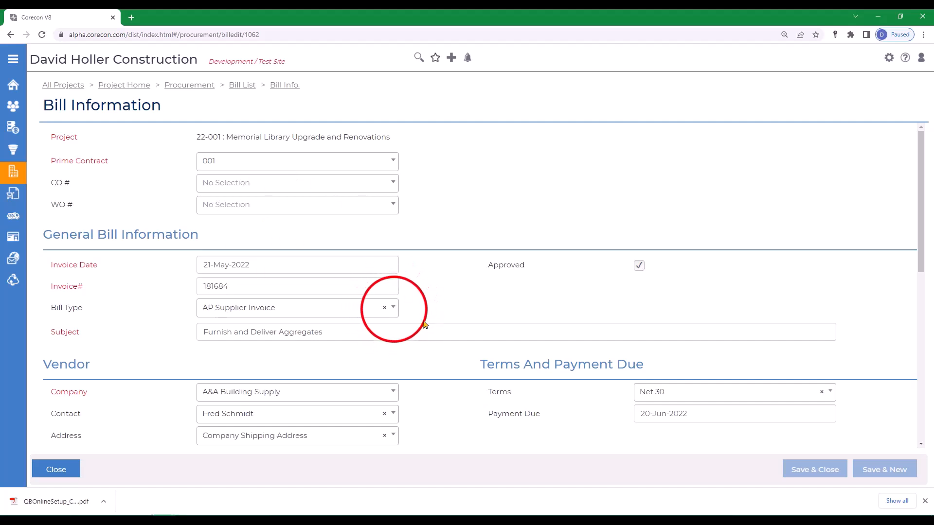
Try to change the bill type to Corporate Credit Cards and save and close the bill
click(392, 307)
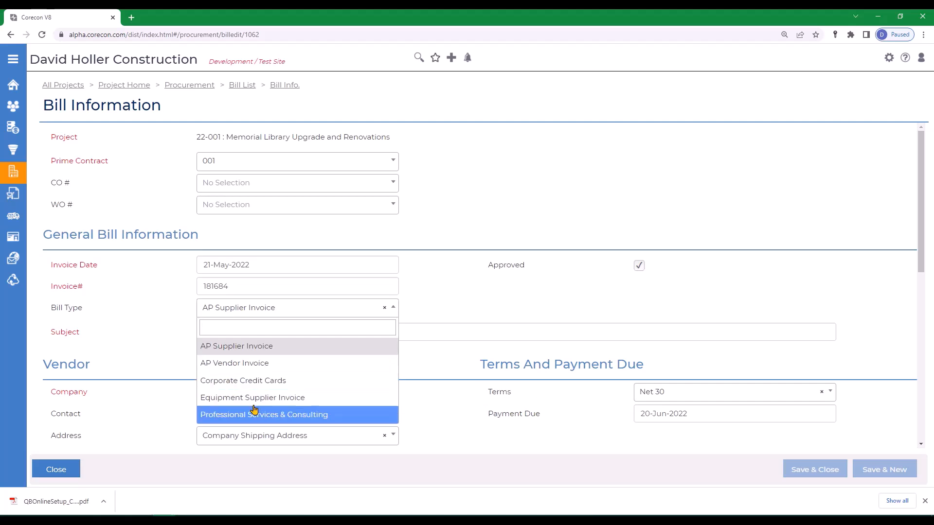
click(229, 381)
click(828, 470)
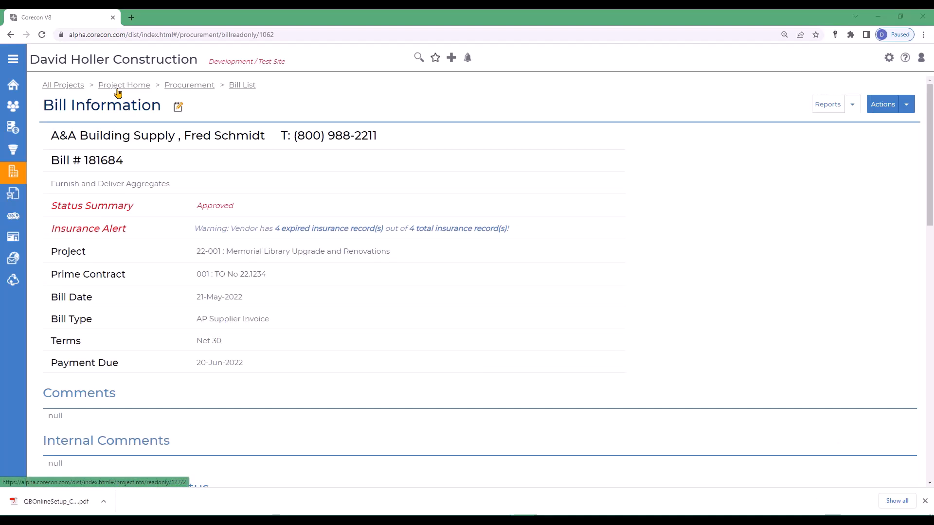
Return to the project home, go to HR and start a new miscellaneous expense entry
click(118, 88)
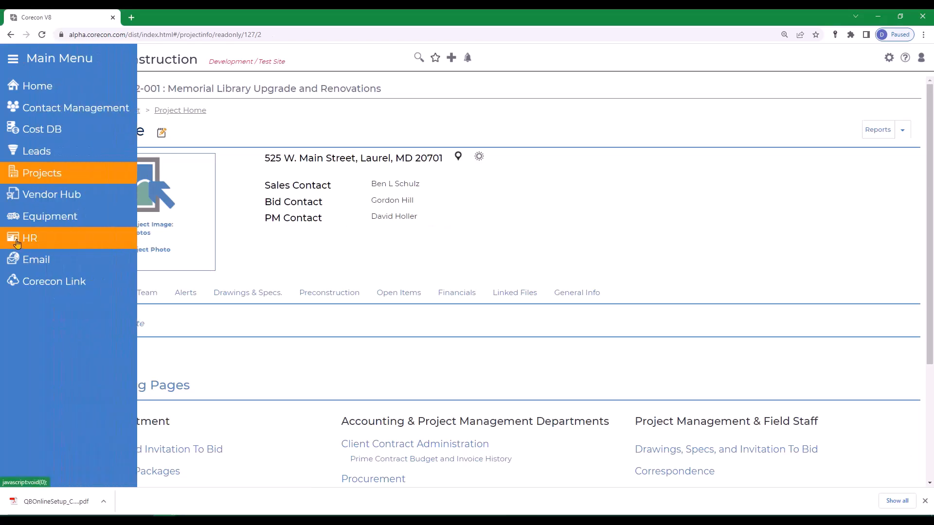
click(14, 240)
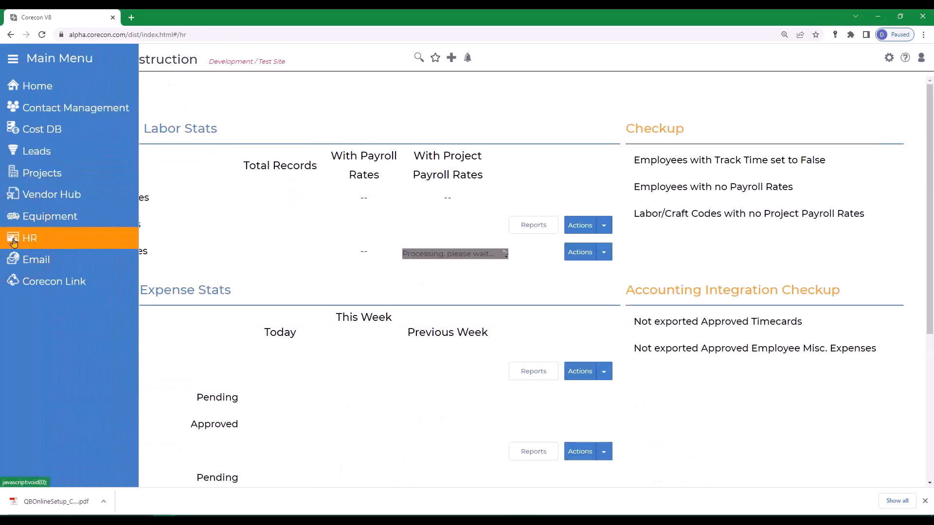
scroll(351, 322, down, 5)
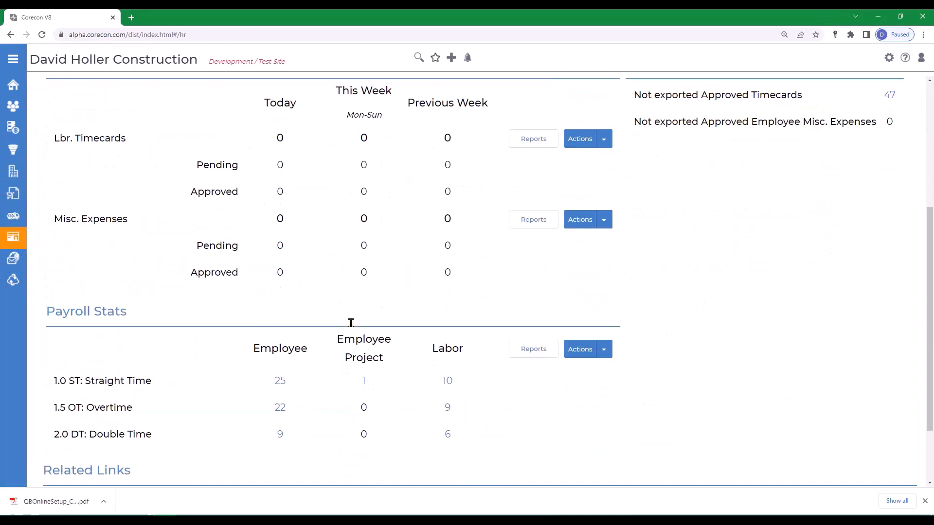
click(604, 219)
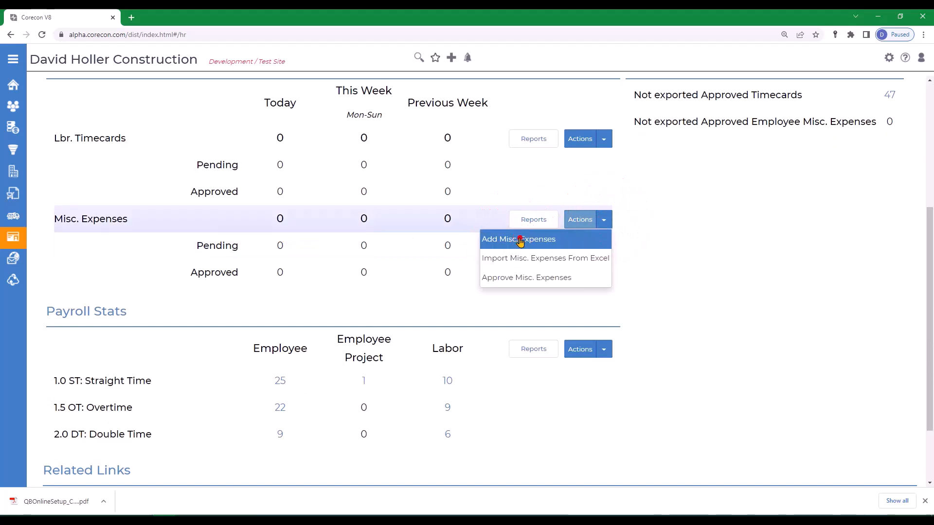
click(511, 240)
Keep Corporate Credit Card as the payment type, and set the payee to Vendor with Stika Concrete as payee company
click(235, 293)
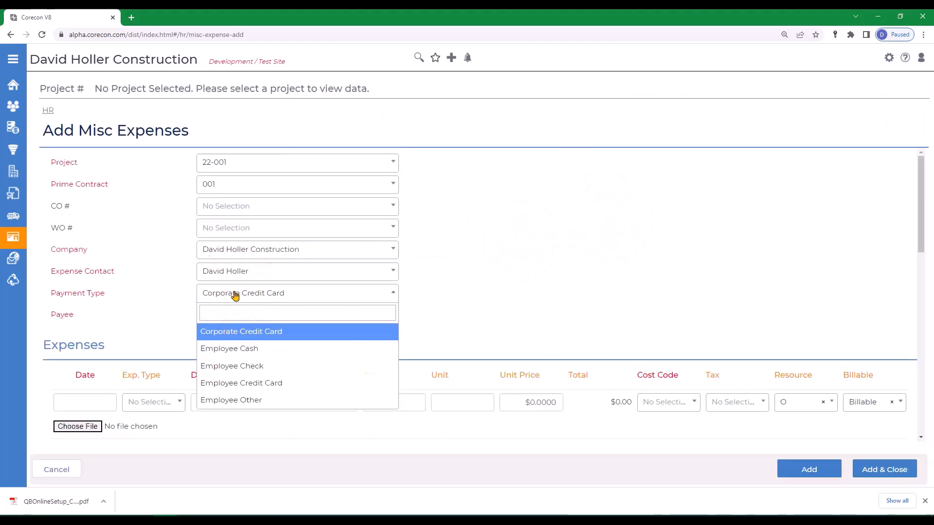
click(235, 294)
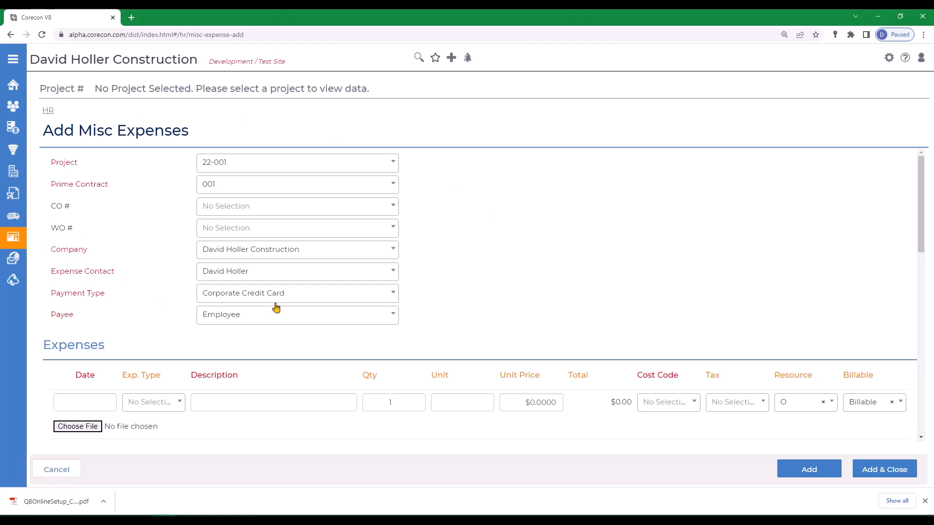
click(249, 318)
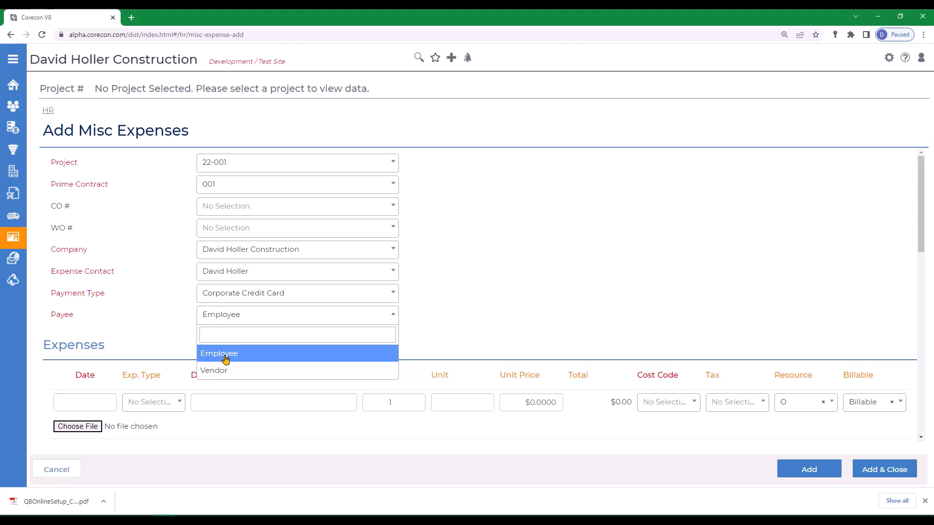
click(218, 370)
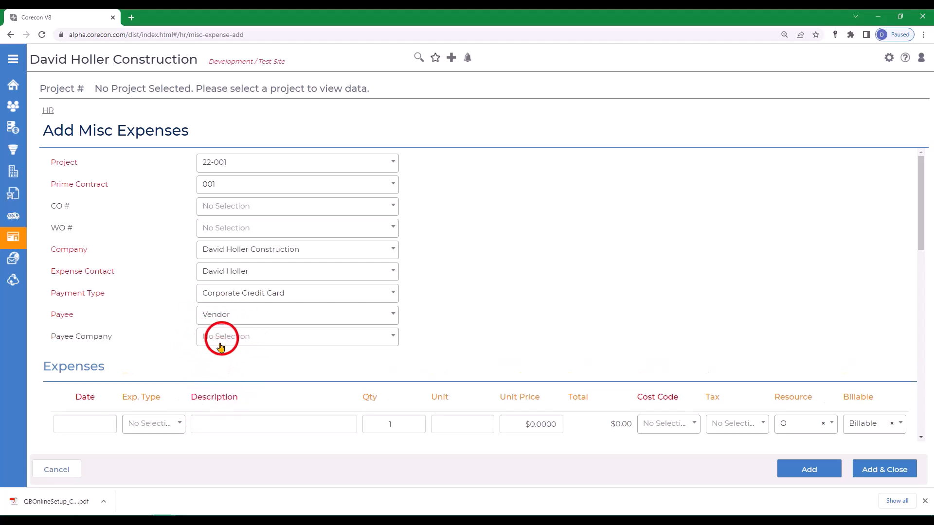
click(218, 338)
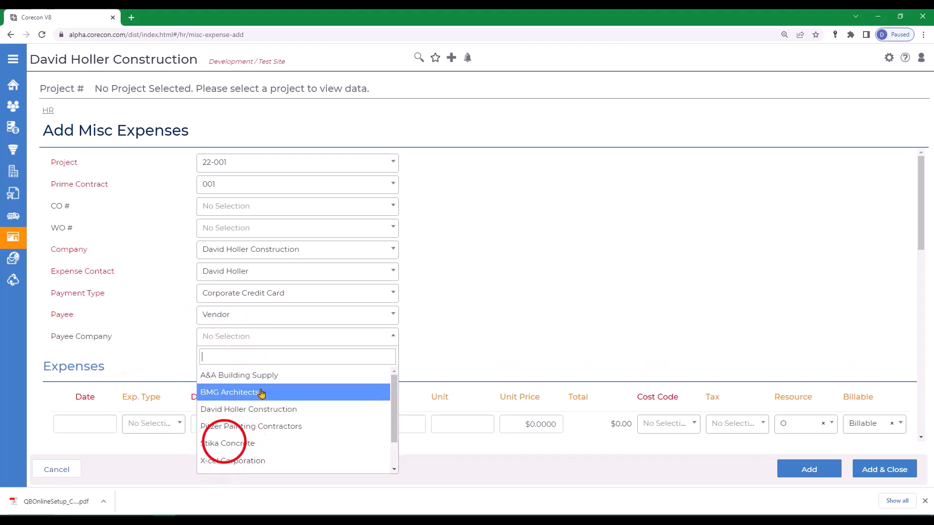
click(220, 443)
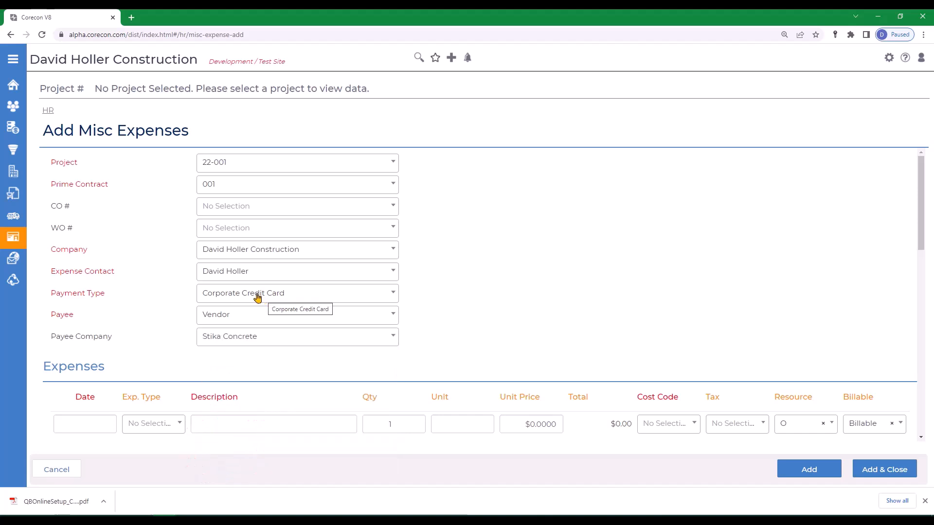
Review the expense's payment type options and return to HR without adding the expense
click(257, 297)
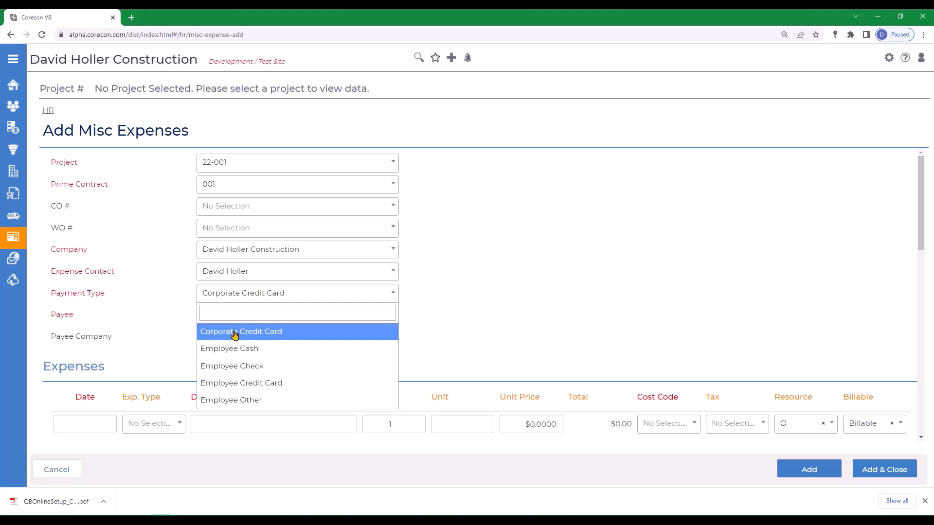
click(508, 268)
click(48, 110)
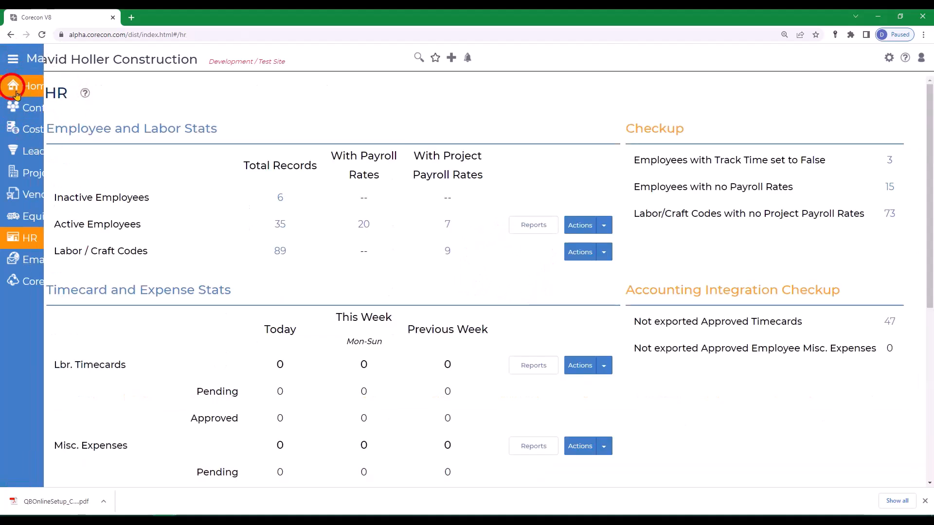
Review the transaction locking options in the company's global settings, keeping Lock Exported Transactions selected
click(14, 88)
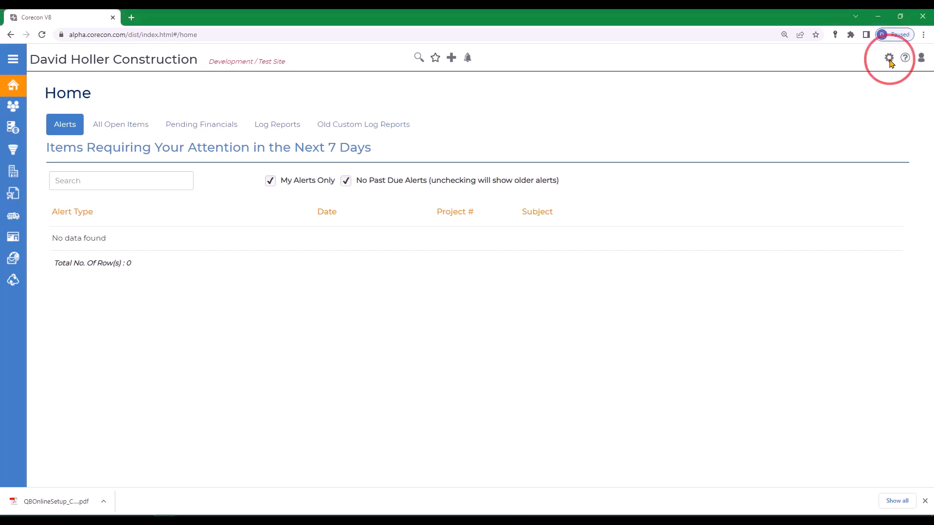
click(889, 59)
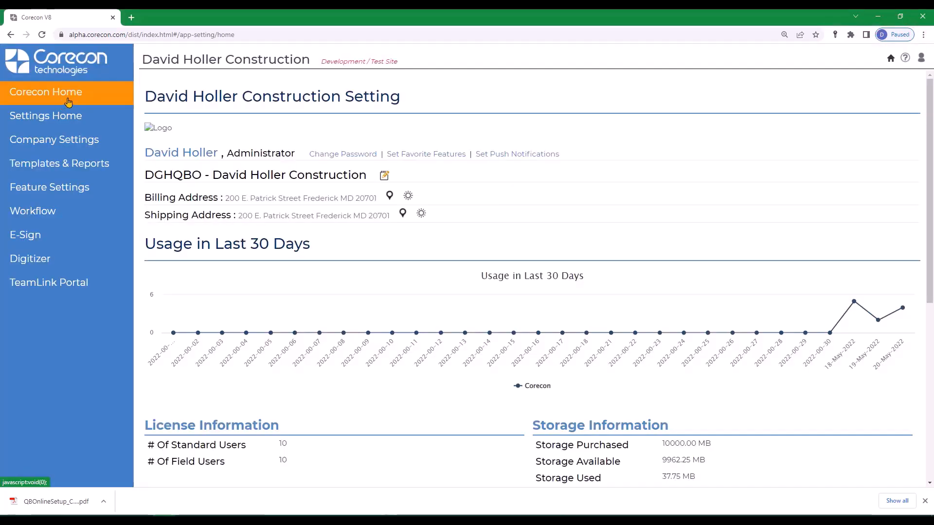
click(50, 142)
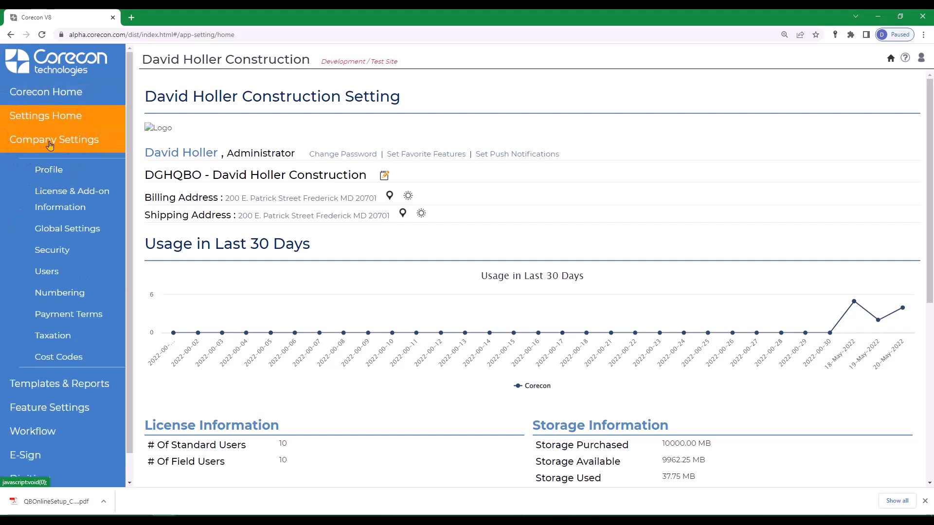
click(67, 229)
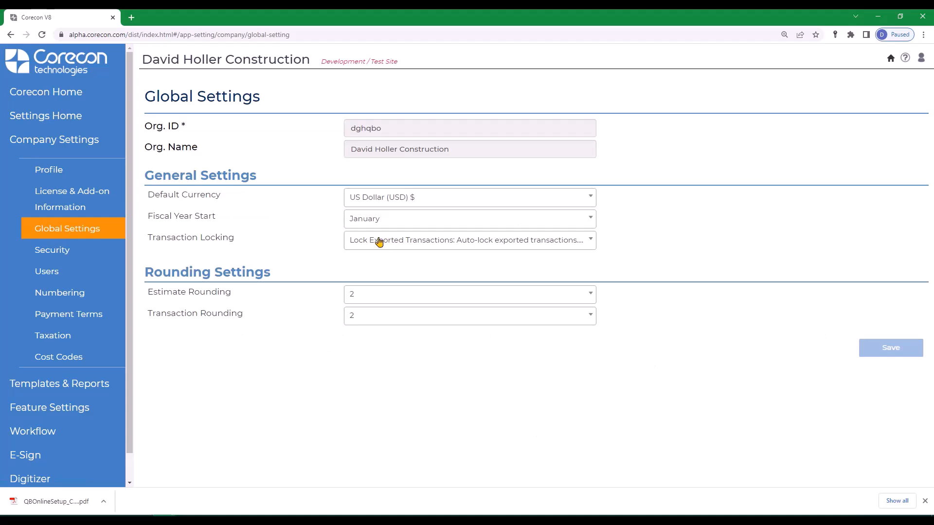
click(395, 242)
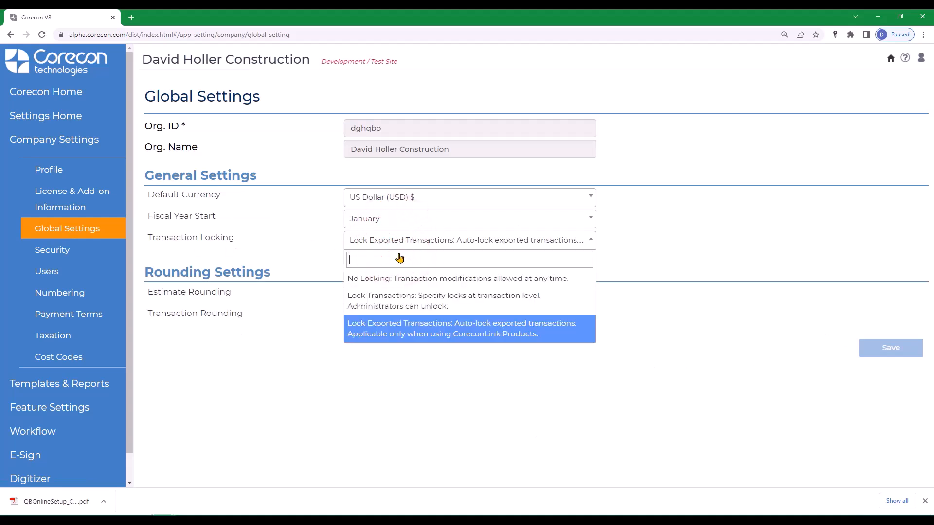
click(401, 333)
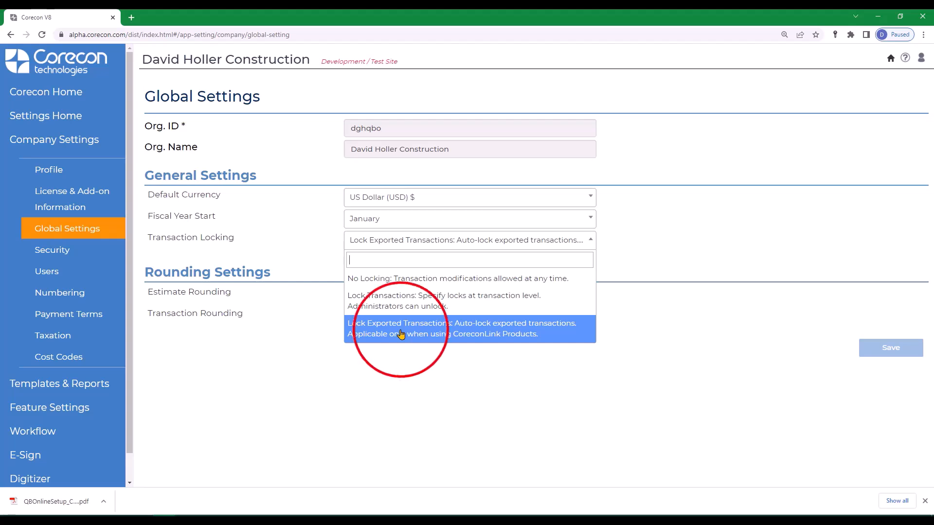
Look through the company settings for security roles, payment terms and tax codes
click(59, 274)
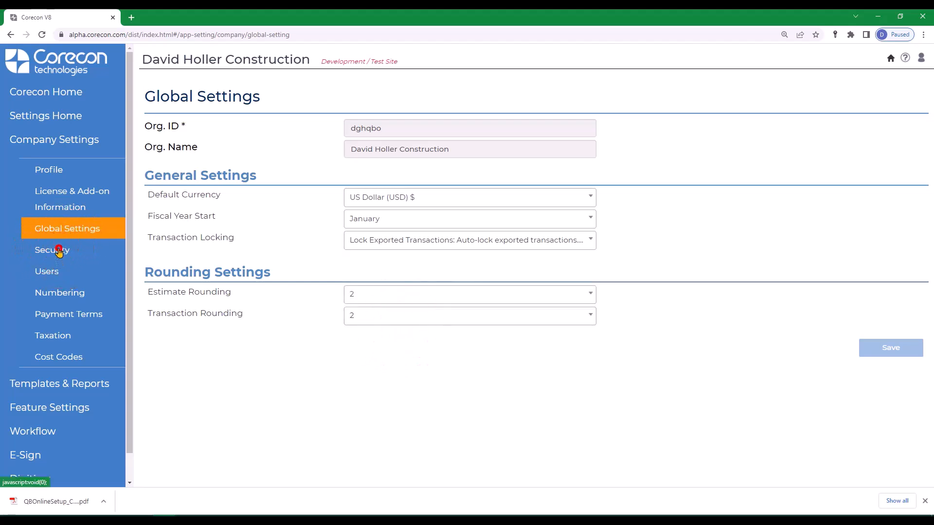
click(59, 251)
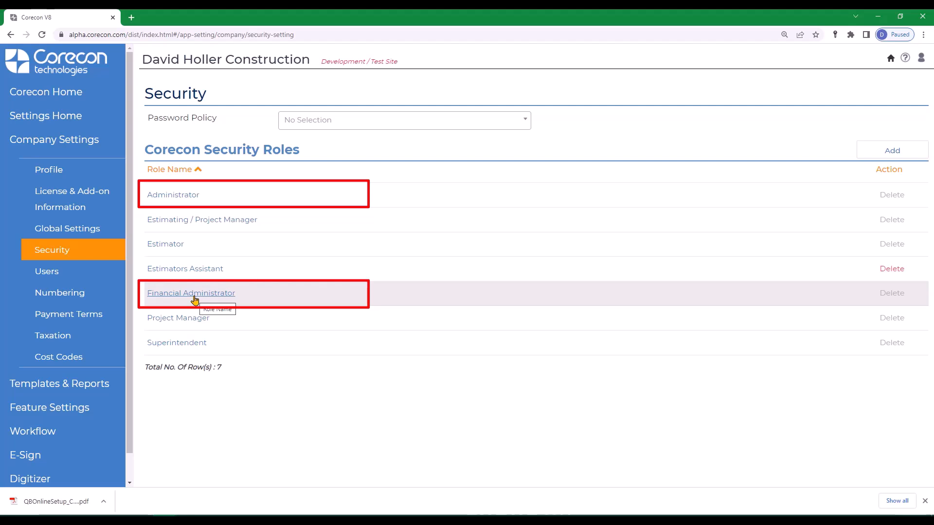
click(71, 315)
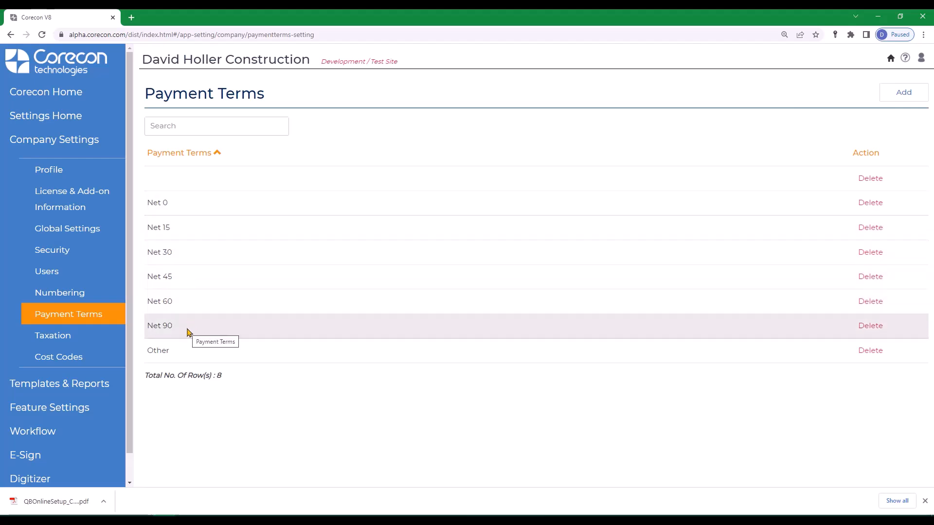
click(47, 340)
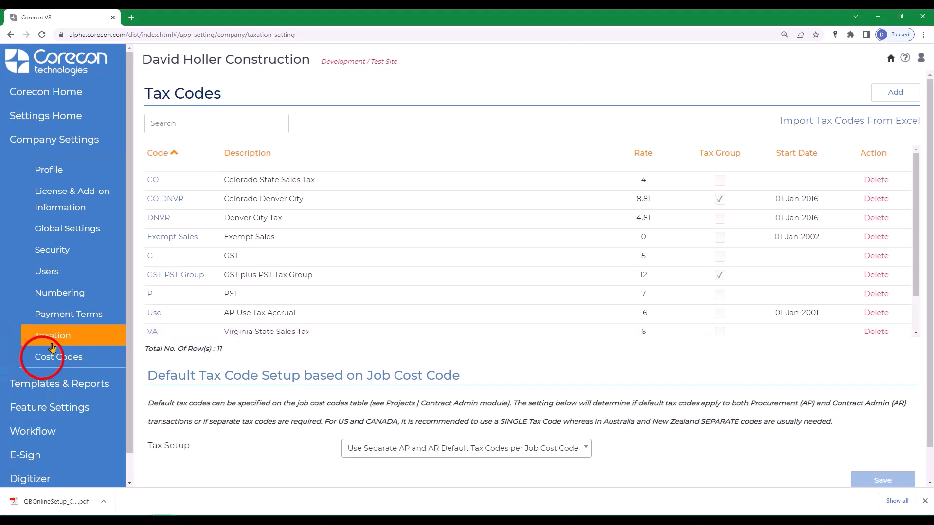
Review the company's cost code types and the bill types in the Procurement feature settings
click(43, 360)
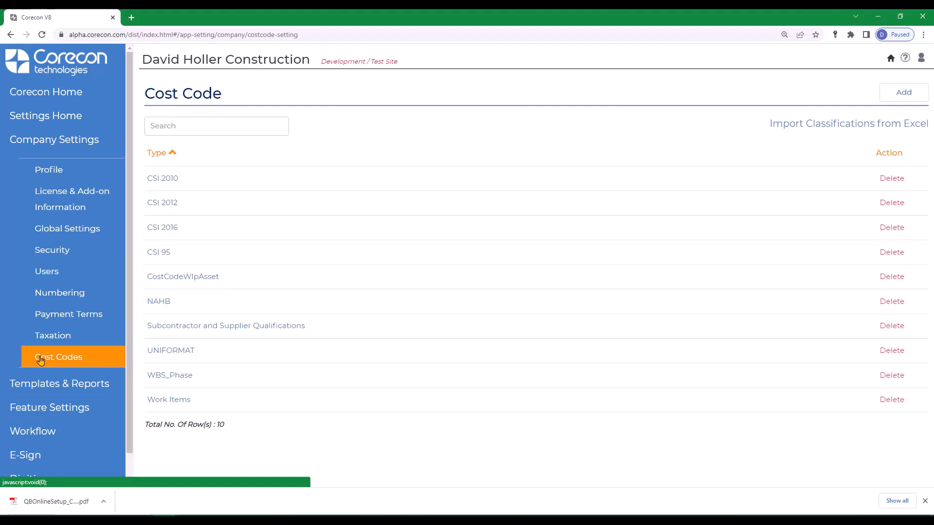
click(66, 363)
click(45, 410)
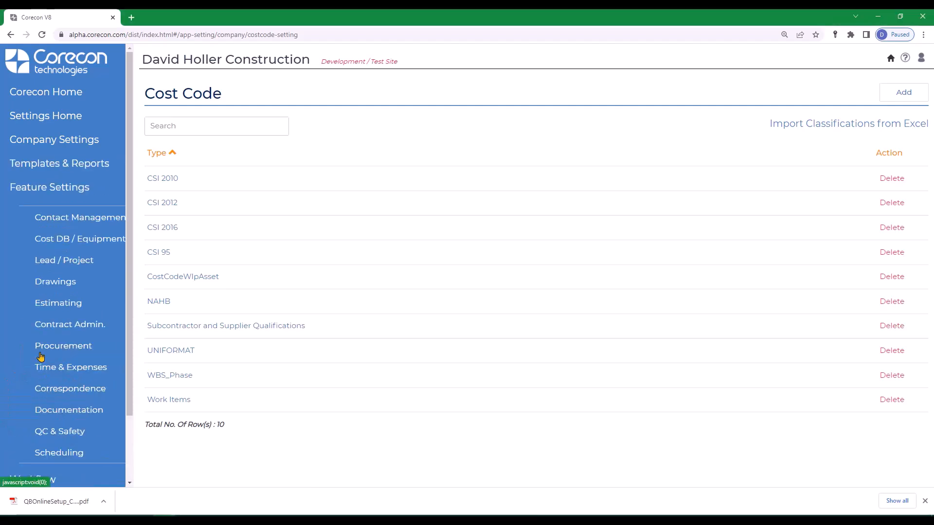
click(65, 346)
scroll(228, 325, down, 6)
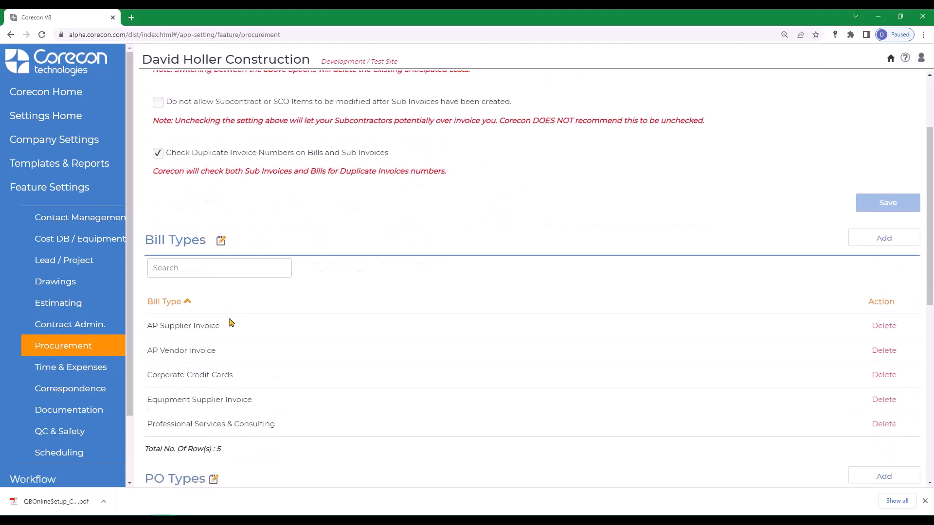
scroll(228, 333, up, 3)
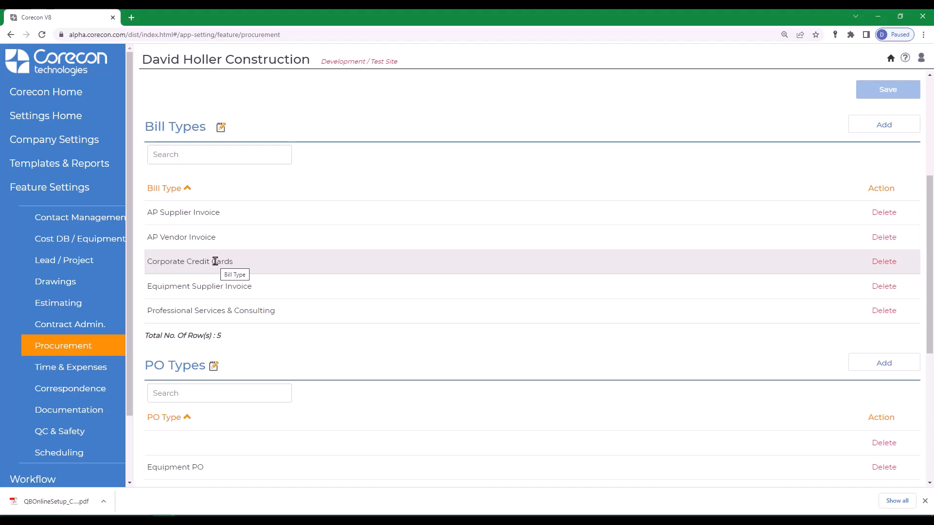
scroll(215, 262, up, 1)
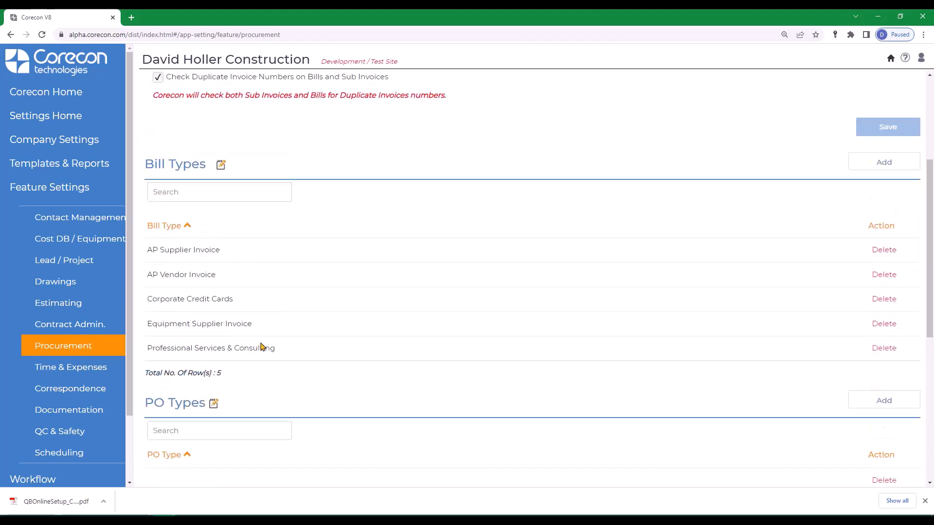
Review the payroll items and payroll burdens in the Time & Expenses feature settings
click(57, 371)
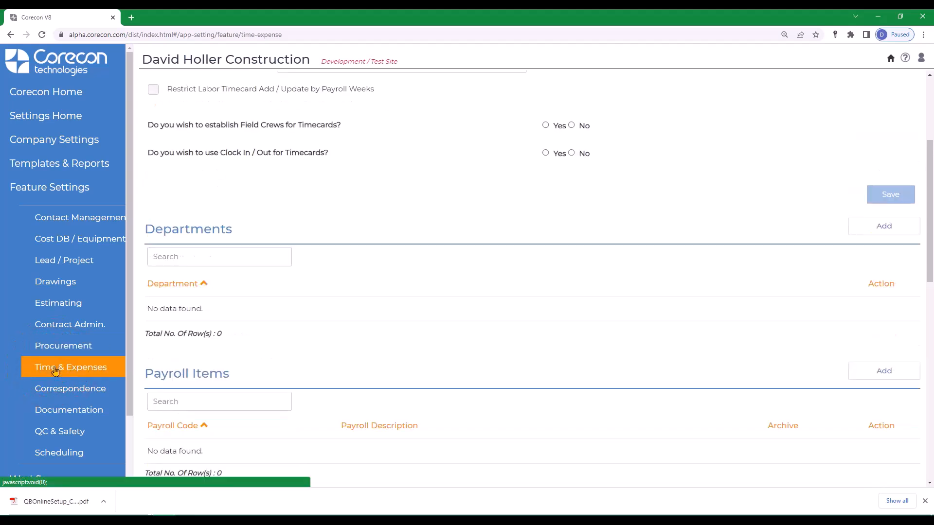
scroll(298, 419, down, 5)
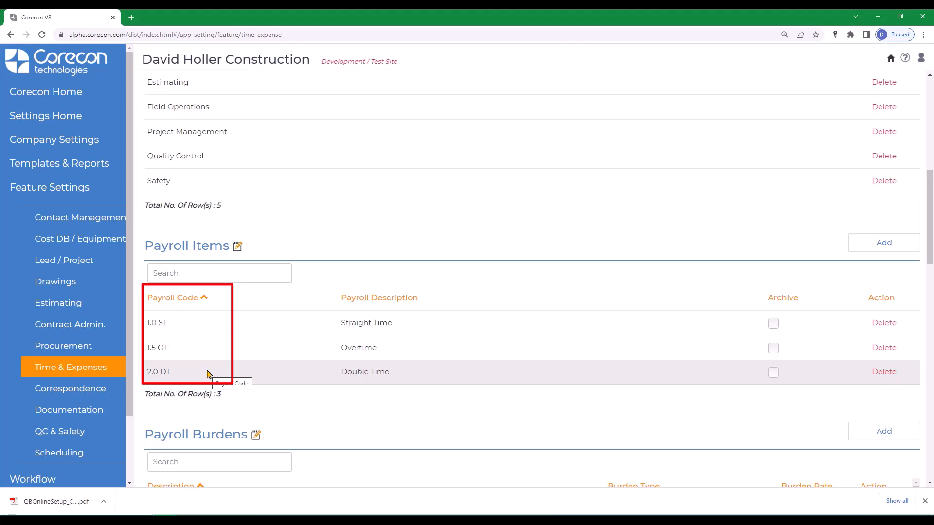
scroll(219, 382, down, 5)
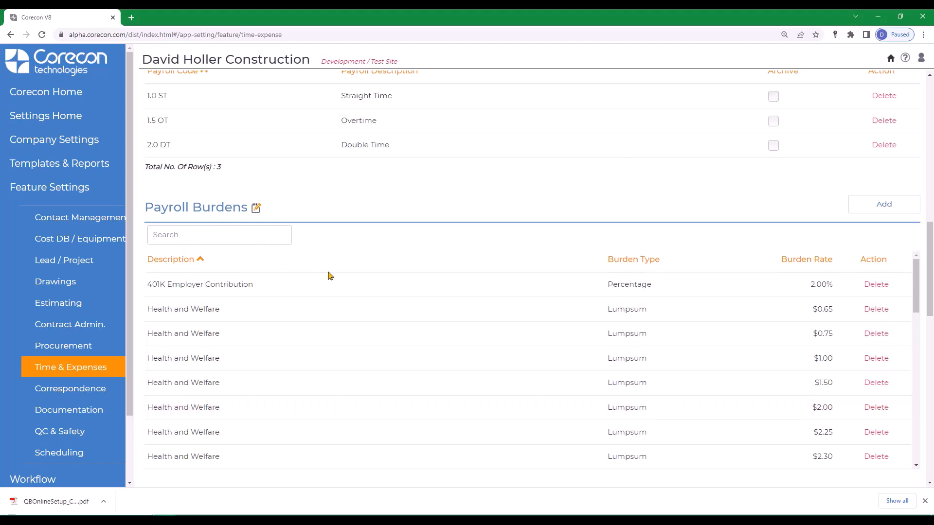
scroll(336, 316, down, 10)
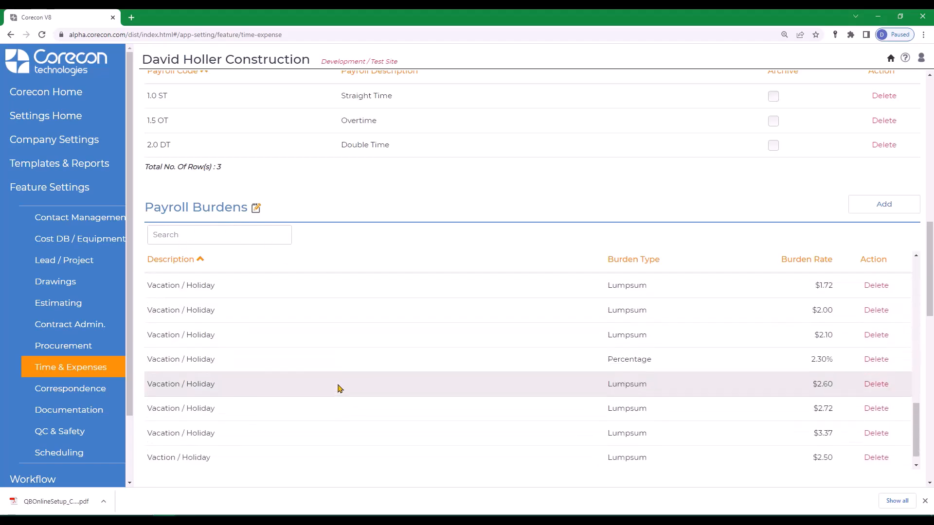
Review the workers comp. codes, misc. expense types and misc. expense payment types, and return to Corecon Home
scroll(339, 388, down, 7)
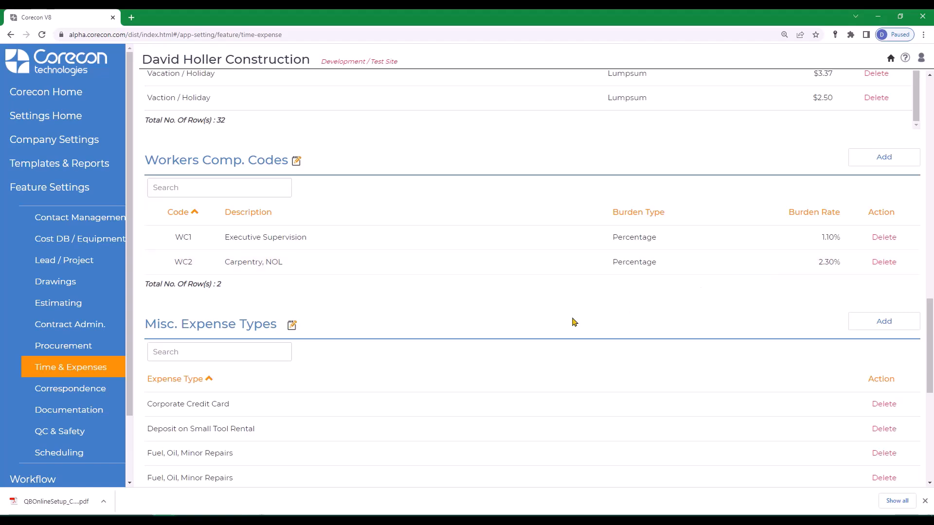
scroll(397, 331, down, 5)
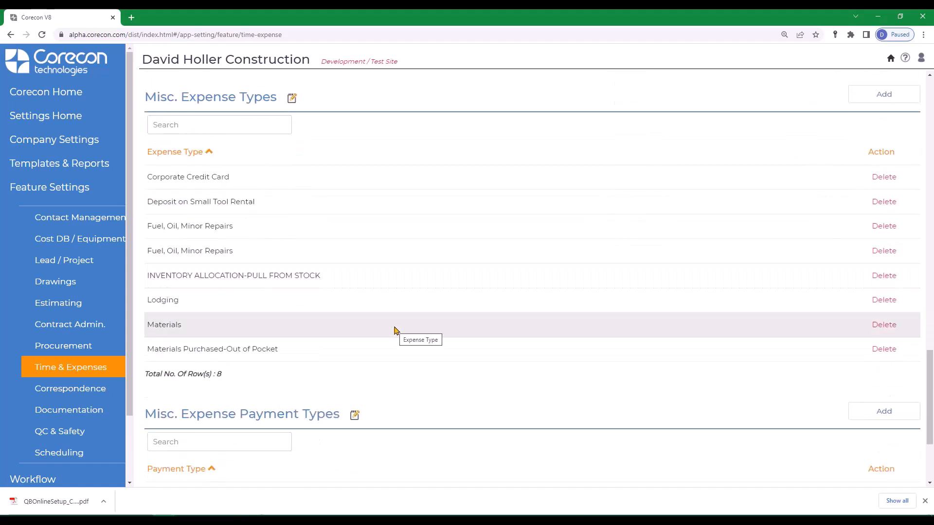
scroll(396, 330, down, 3)
scroll(381, 347, down, 1)
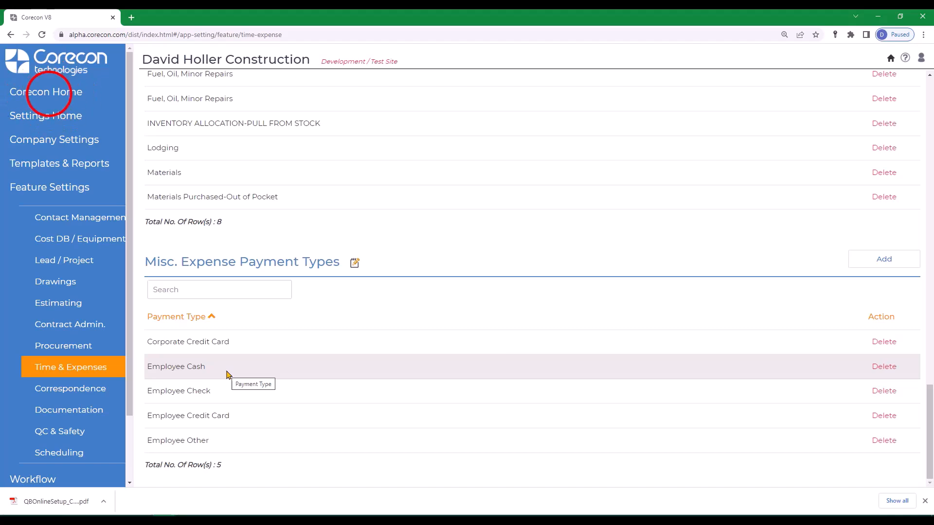
click(49, 95)
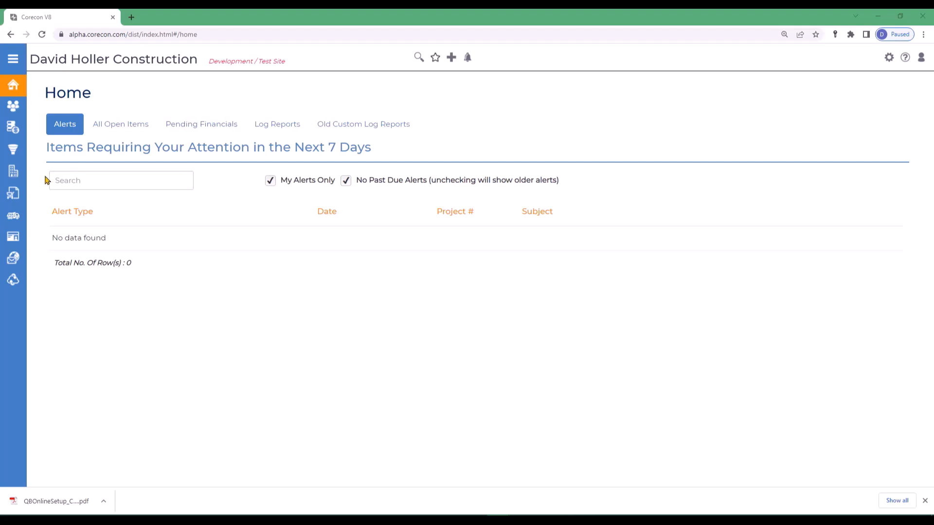
Open the Profit Center classification in the Lead / Project feature settings to review its entries
click(889, 58)
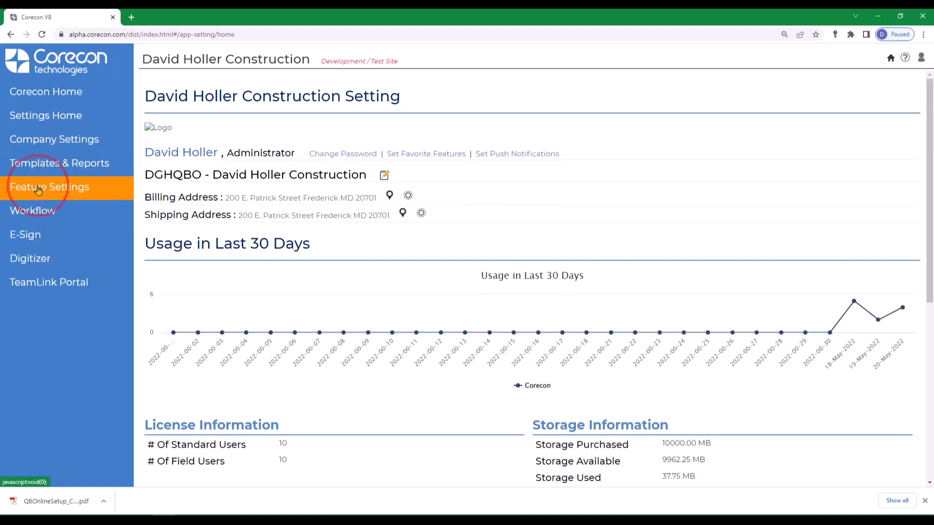
click(39, 189)
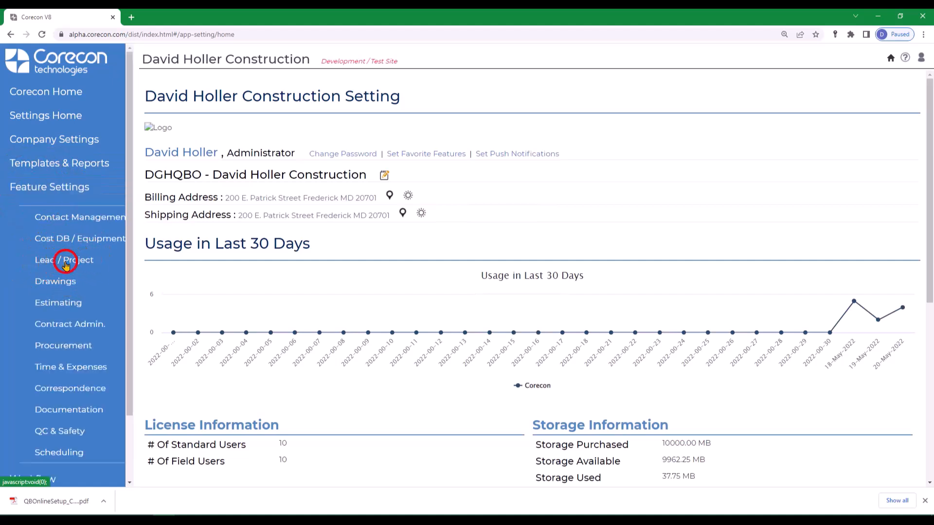
click(65, 262)
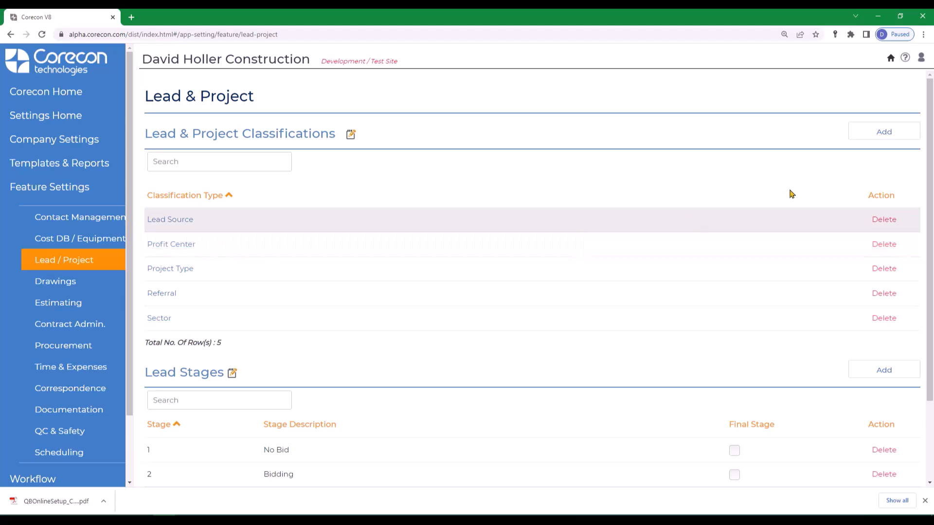
click(176, 248)
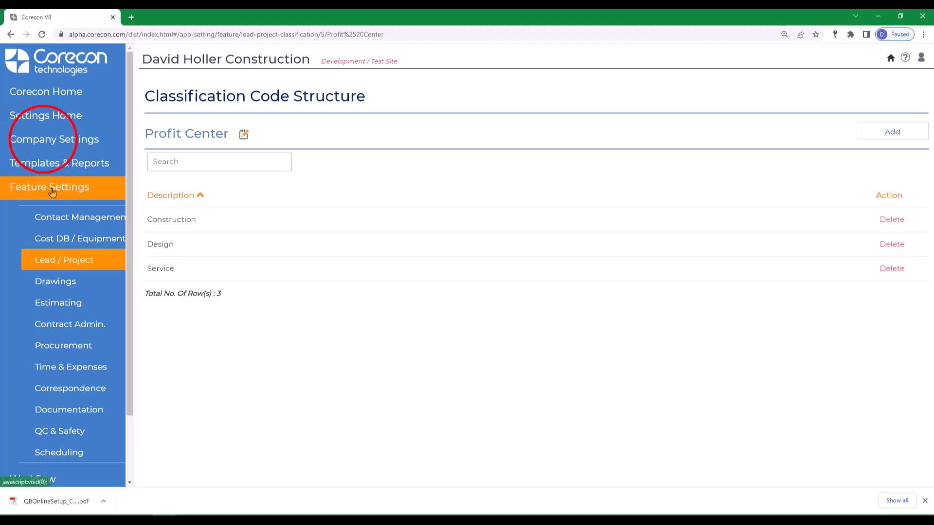
Review the division codes of the CSI 2016 cost code type in the company settings, and return to Corecon Home
click(51, 139)
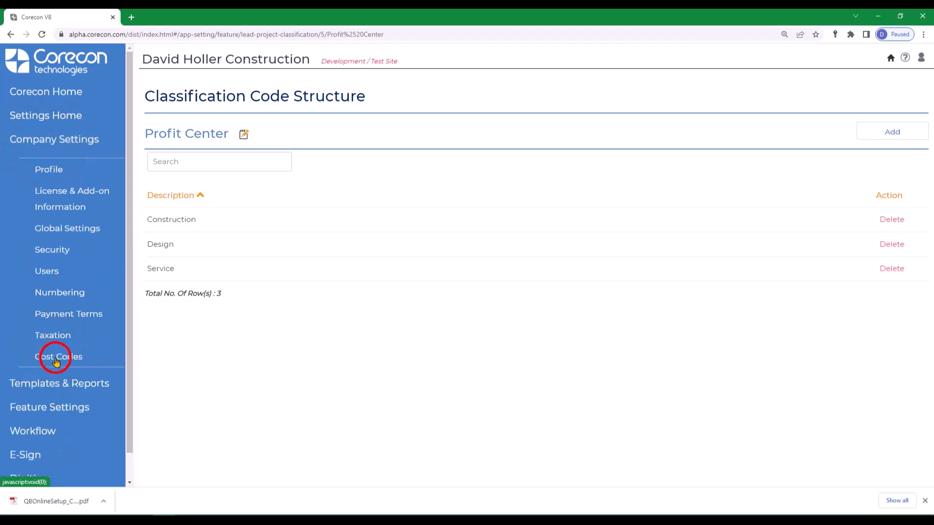
click(57, 357)
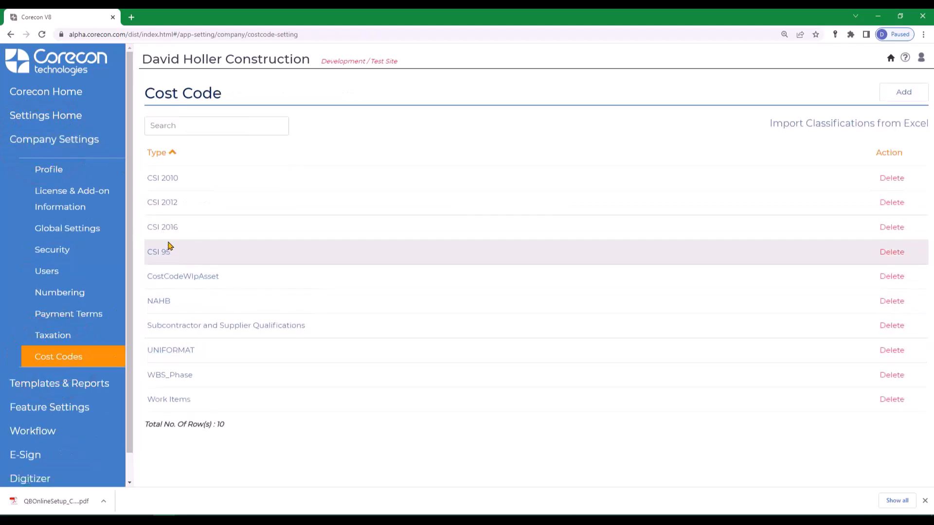
click(165, 230)
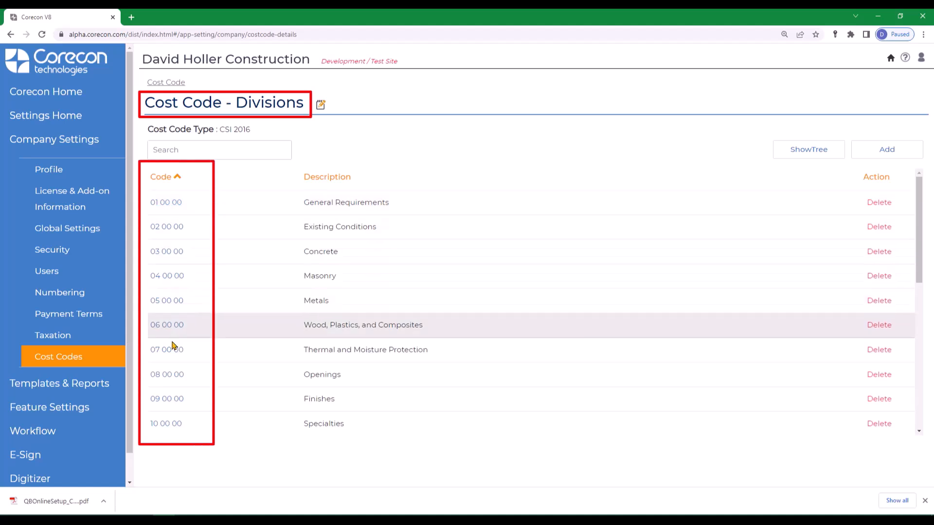
click(42, 92)
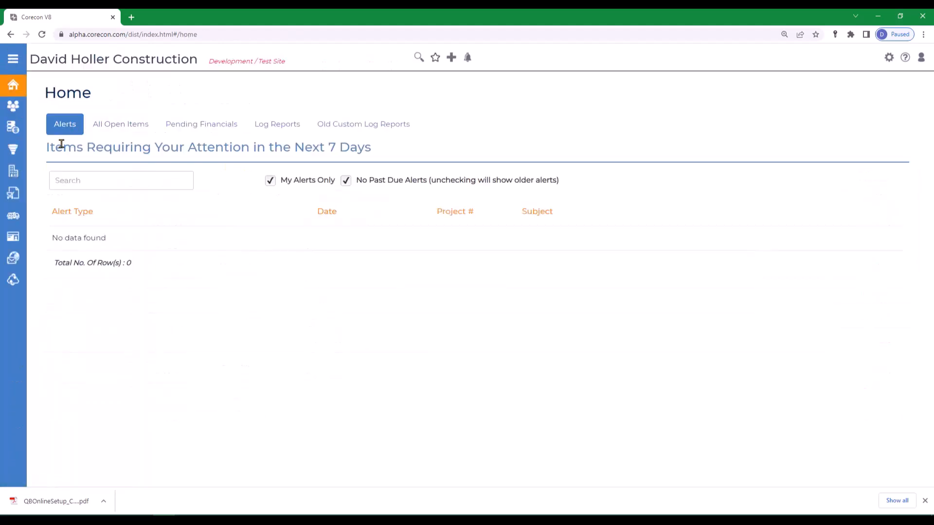
Open the job cost codes list under Contract Admin. for project 22-001 Memorial Library Upgrade and Renovations
click(27, 179)
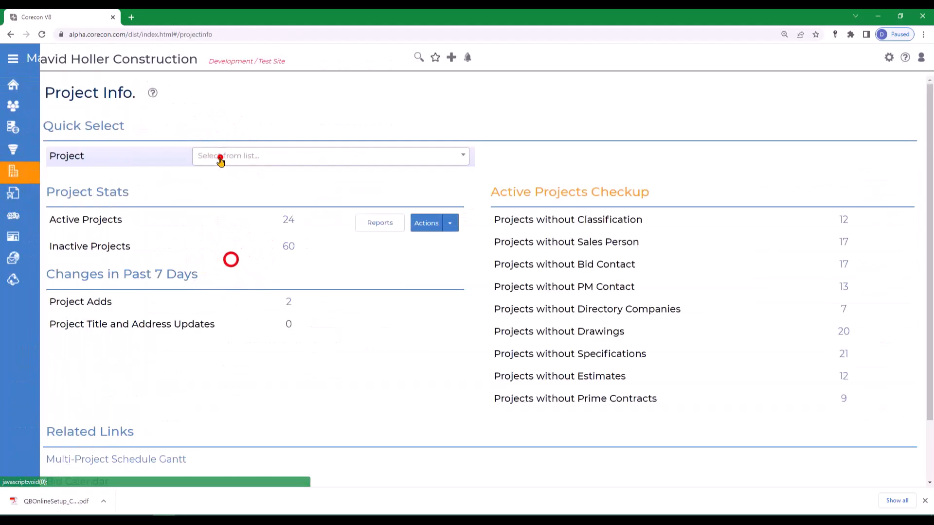
click(220, 156)
click(230, 259)
scroll(288, 375, down, 2)
click(391, 331)
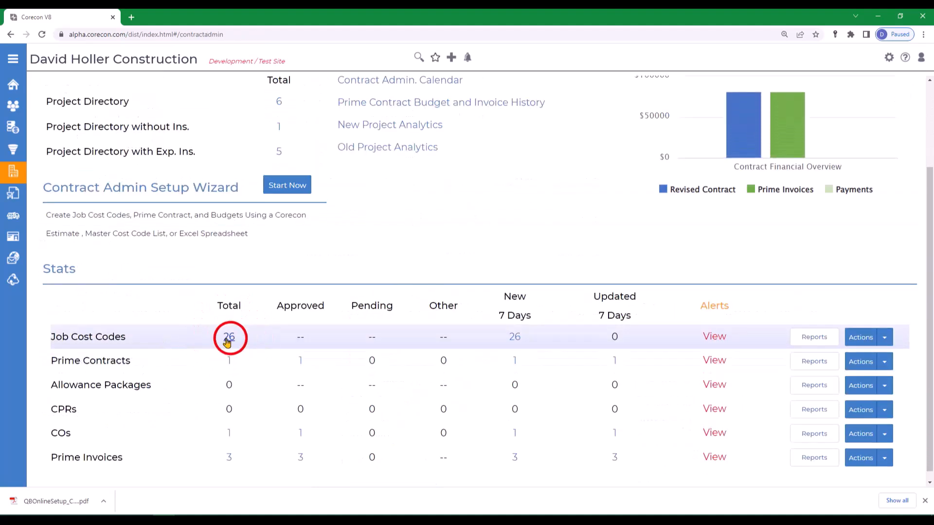
click(229, 336)
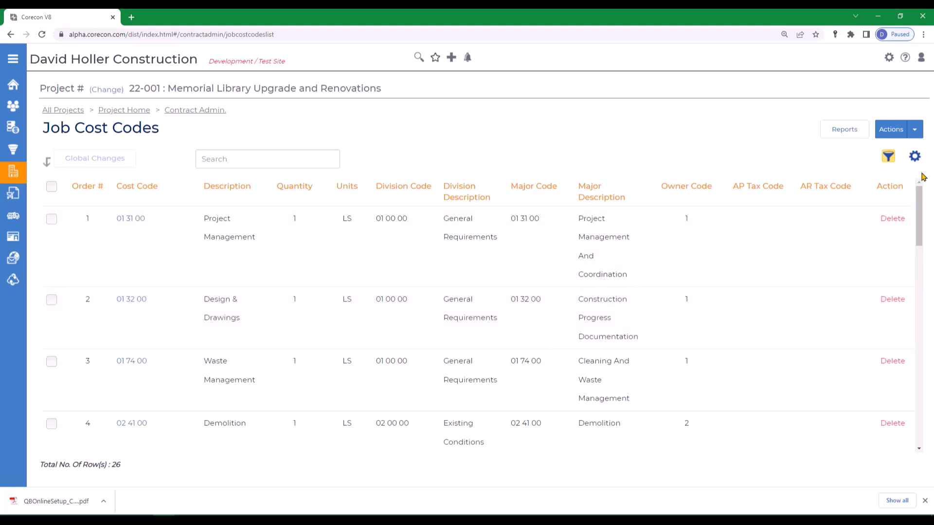
Hide the Major Code and Major Description columns in the job cost codes list, and return to the home page
click(915, 158)
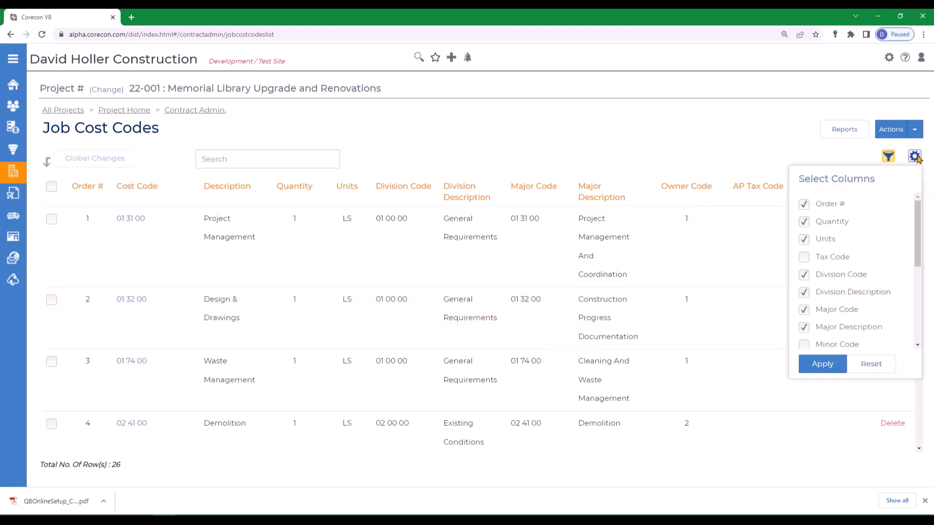
click(804, 327)
click(803, 309)
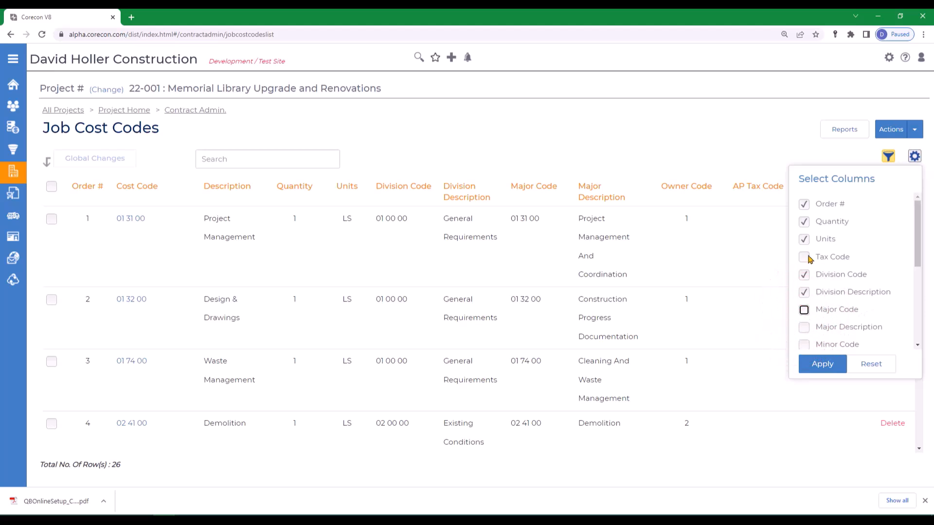
click(823, 365)
scroll(822, 339, down, 2)
click(823, 364)
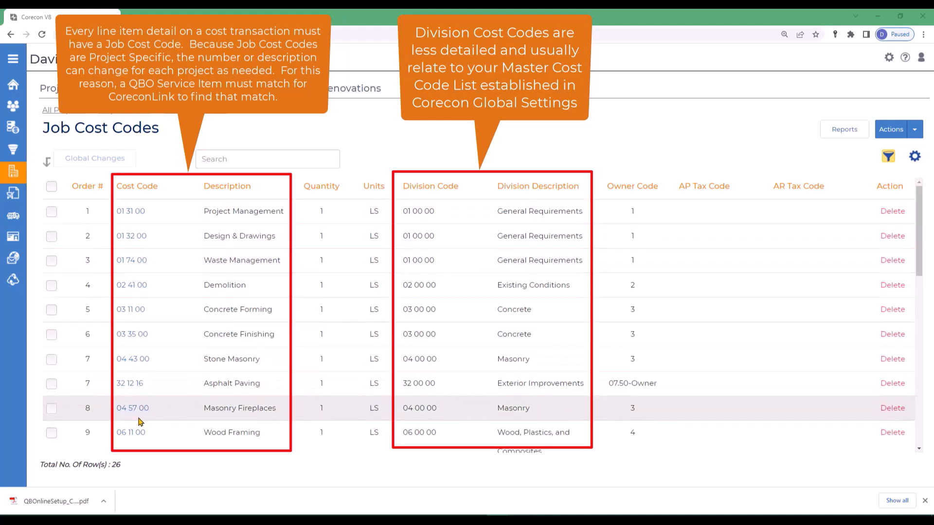
mouse_move(13, 106)
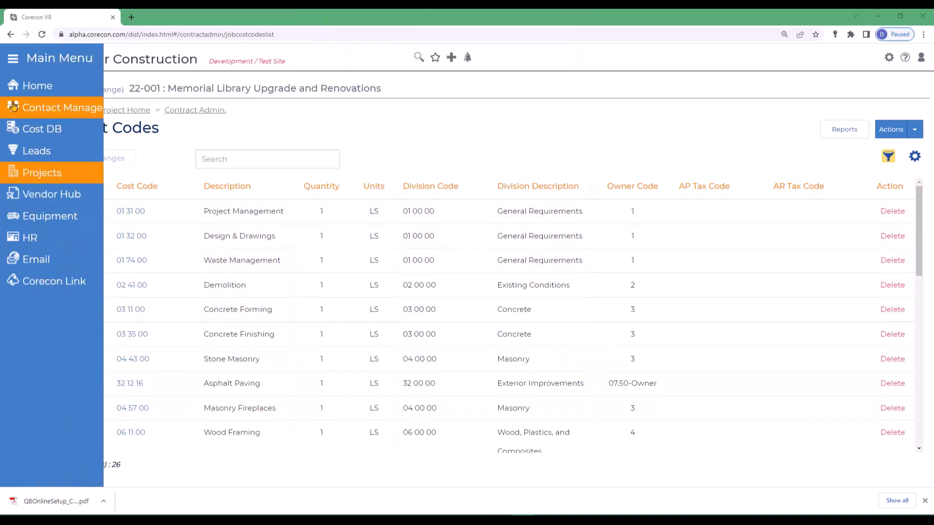
click(35, 84)
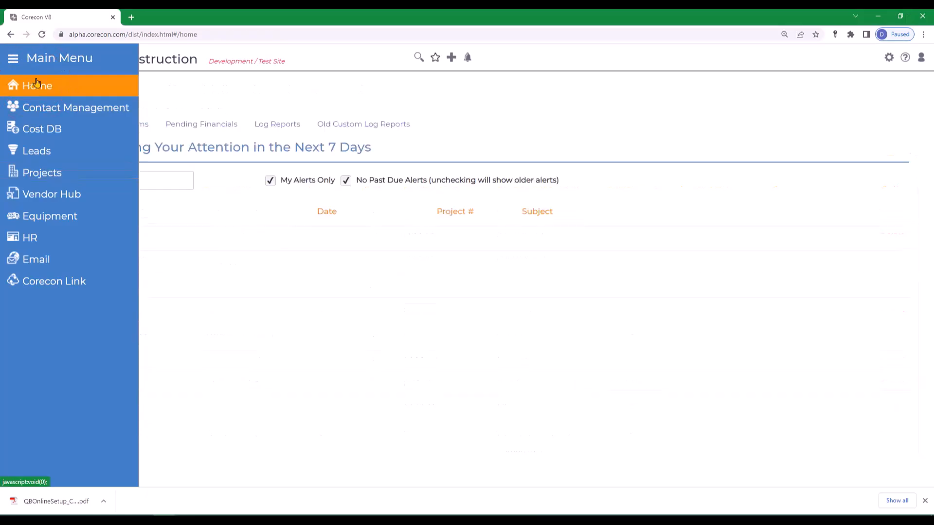